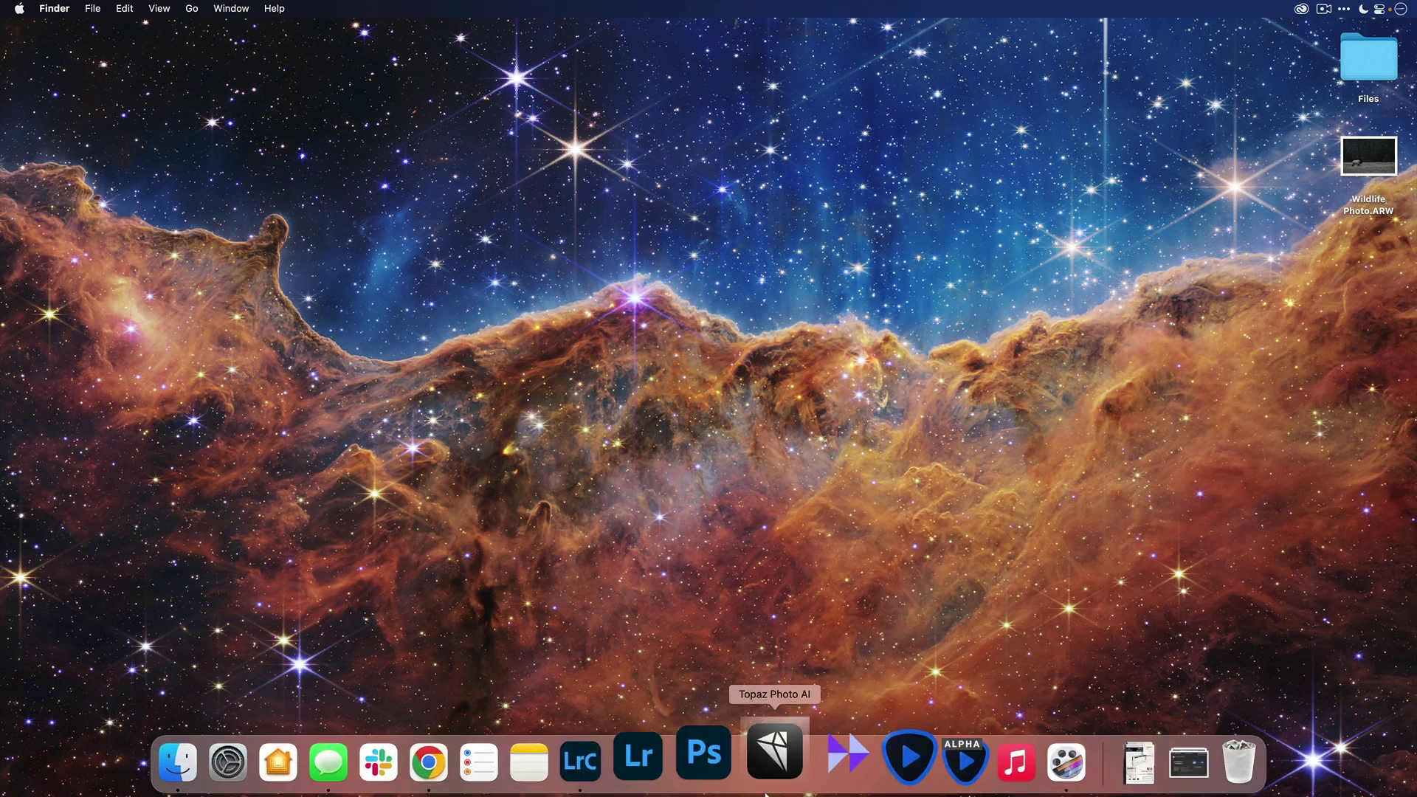
Launch Topaz Photo AI
click(770, 775)
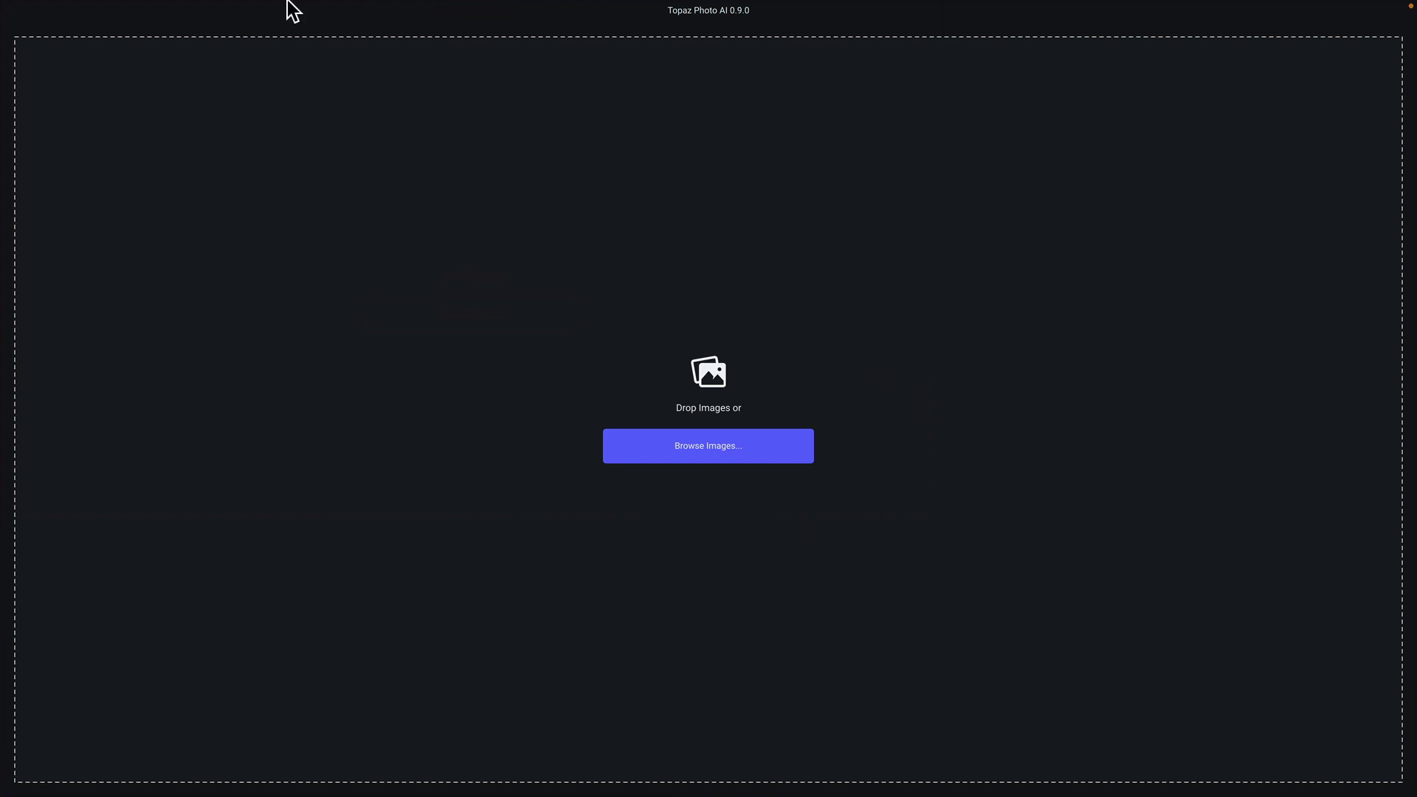
click(133, 8)
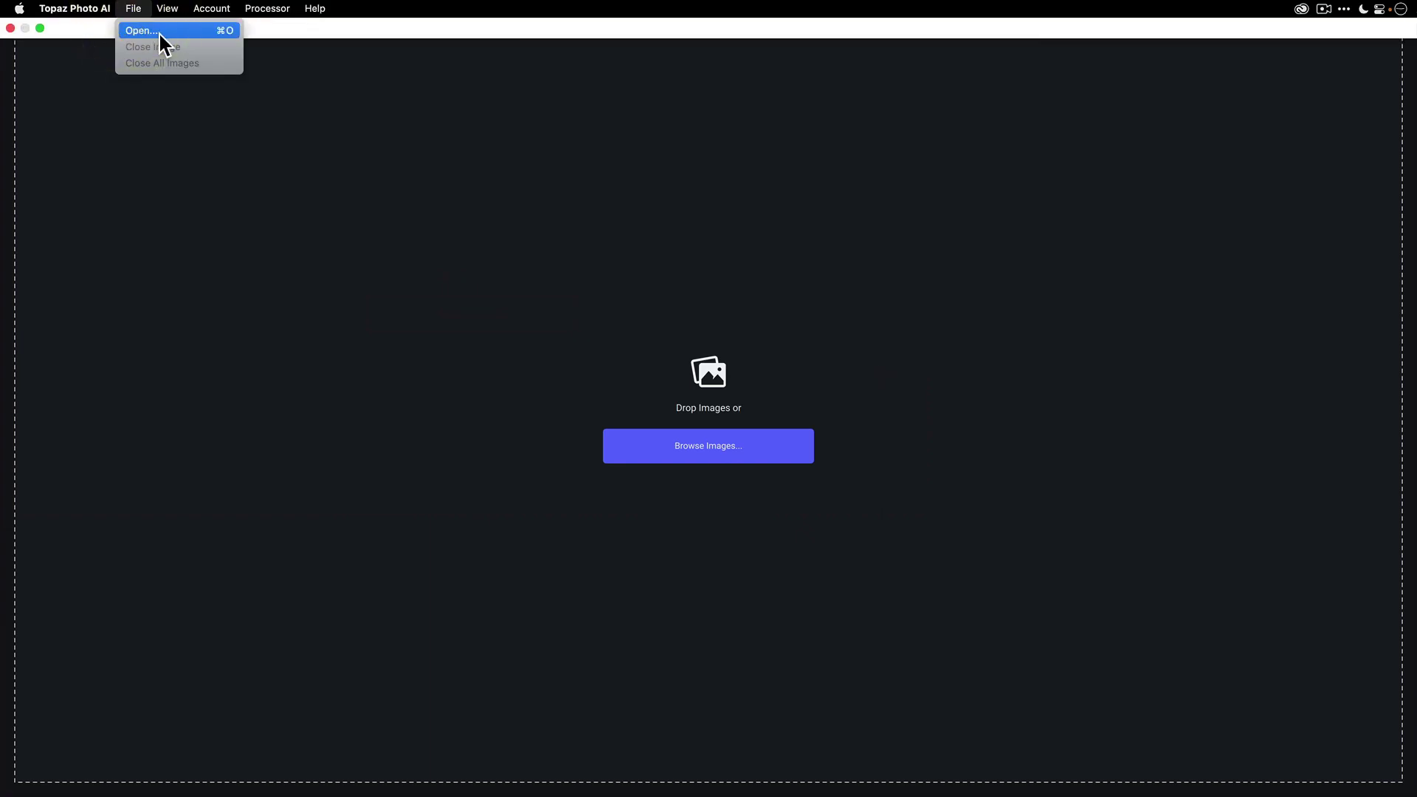
click(531, 11)
click(534, 30)
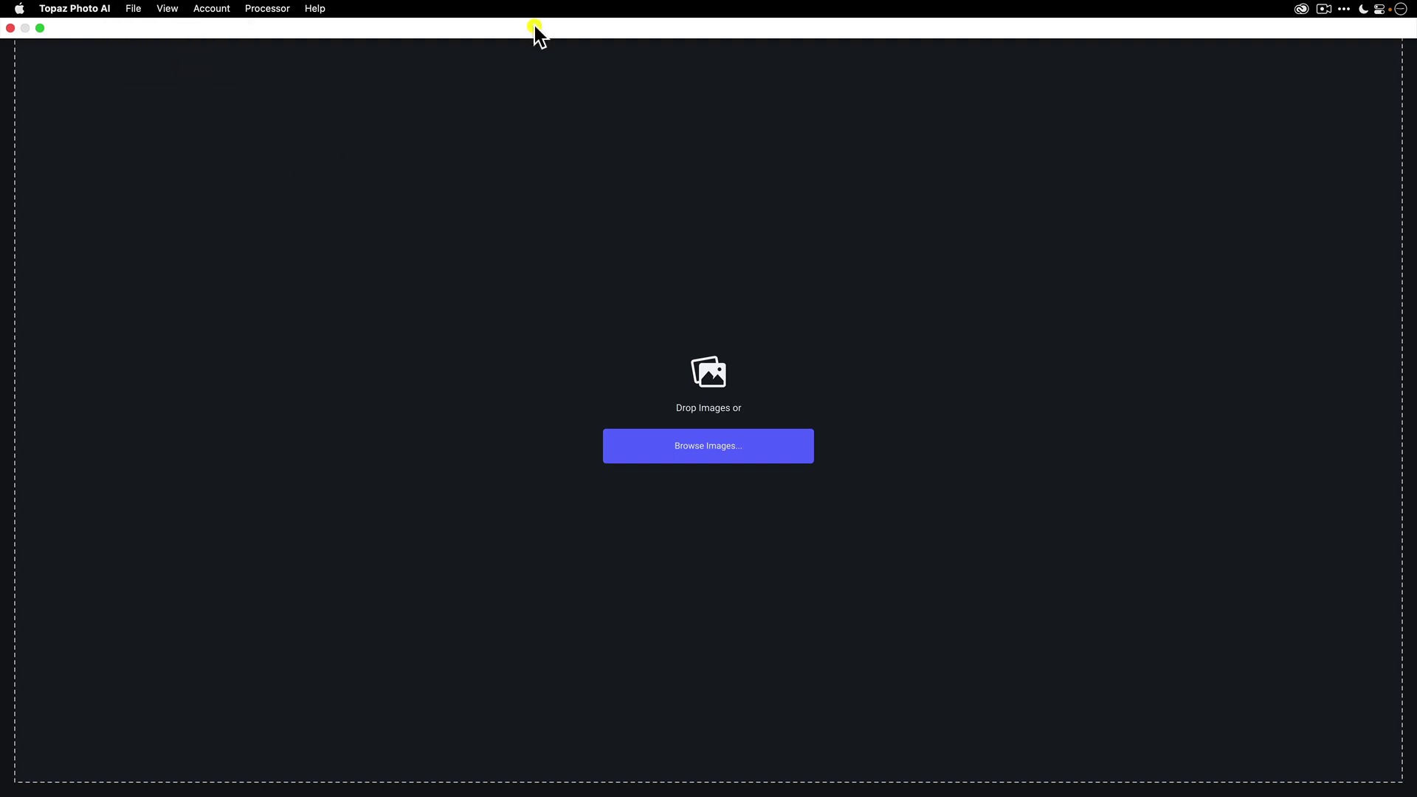
click(732, 456)
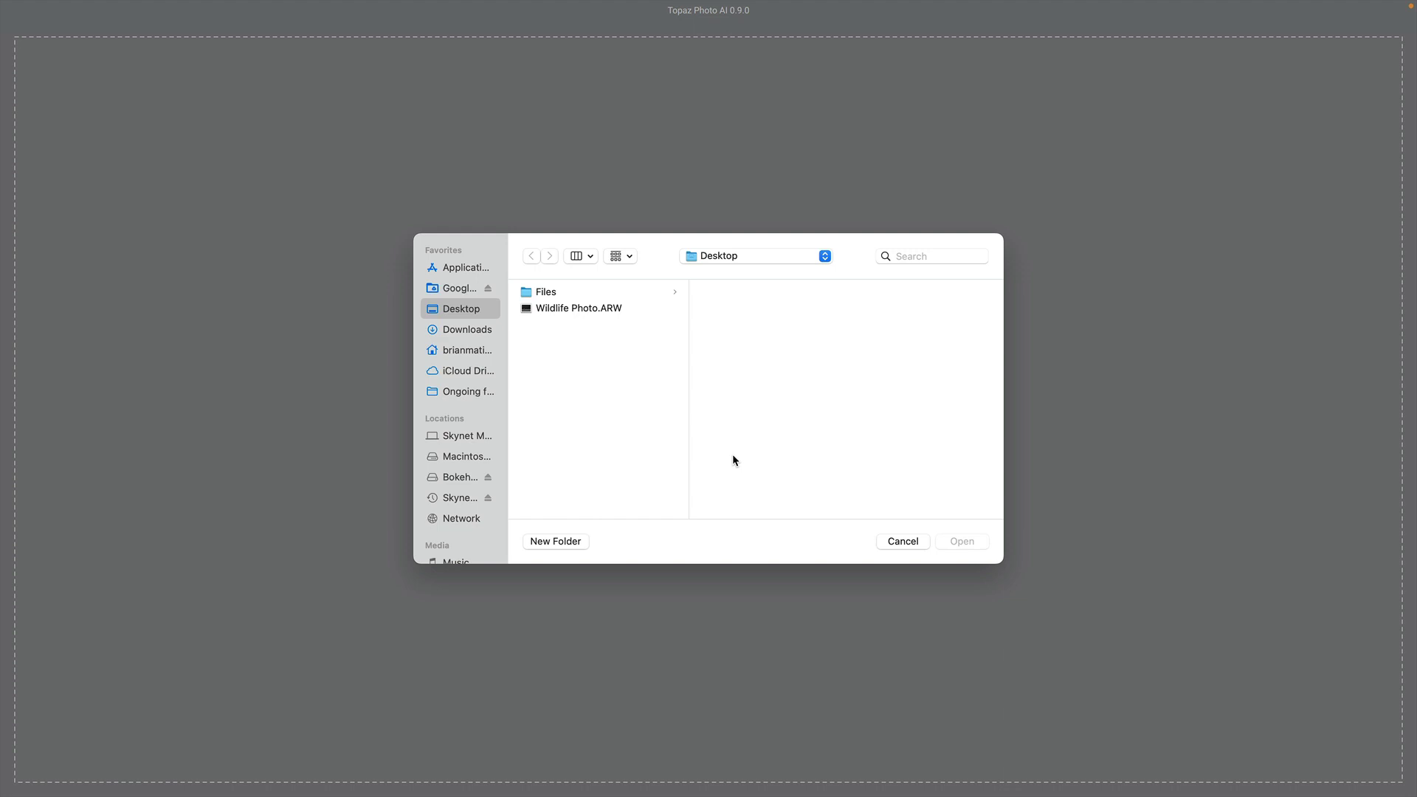
click(891, 533)
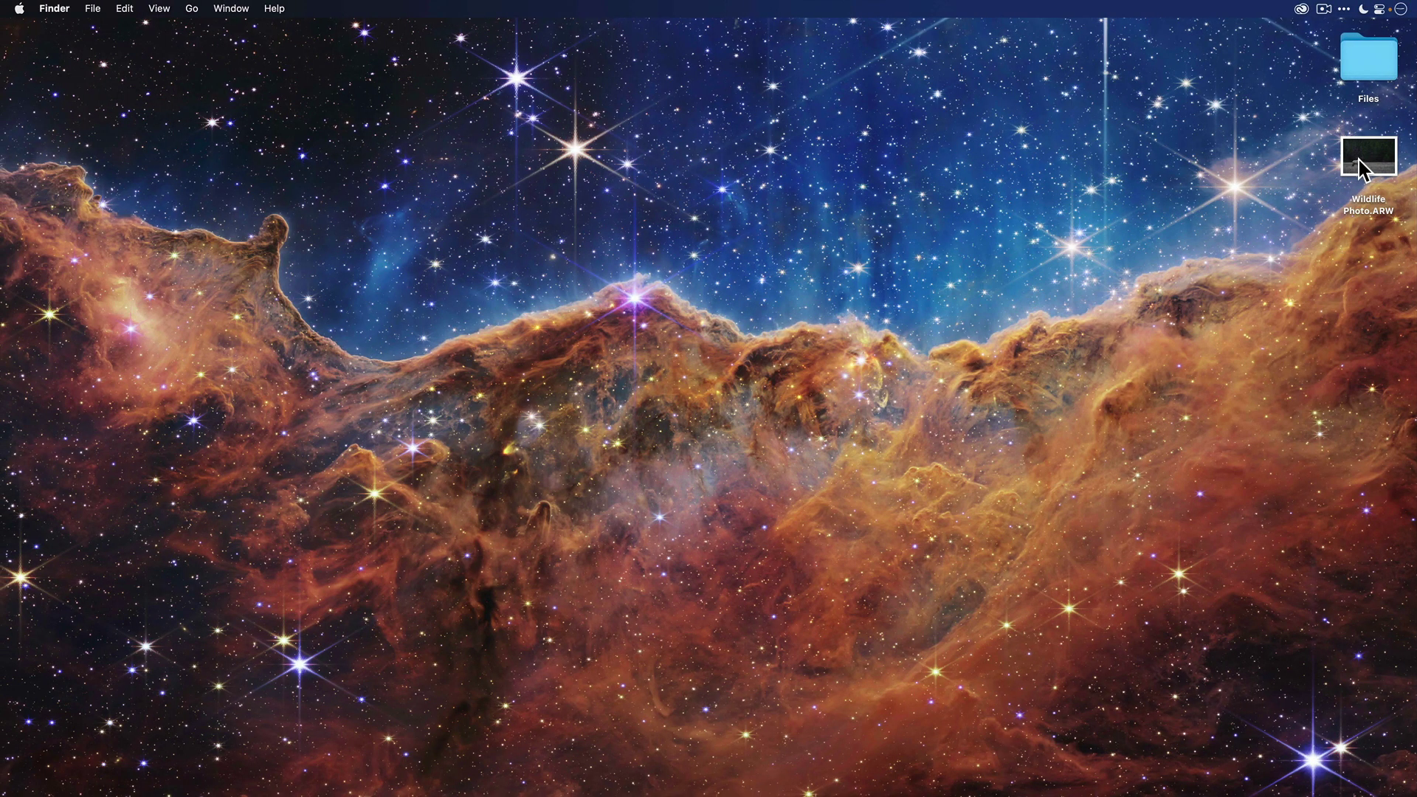
Load Wildlife Photo.ARW from the desktop into Topaz Photo AI
drag(1358, 161, 996, 303)
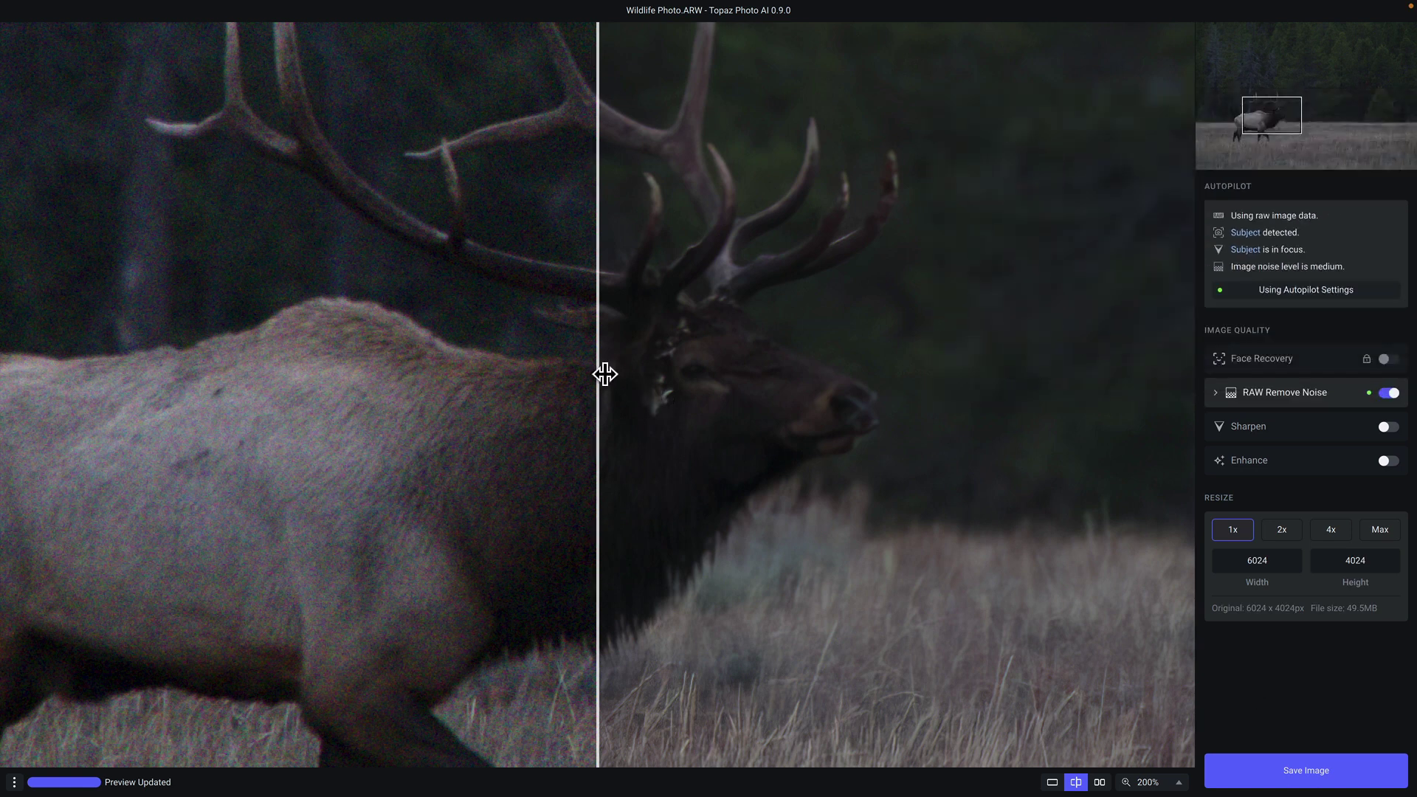
Compare the original and denoised elk in split view, and check the whole photo and the Autopilot subject detection
drag(600, 371, 383, 402)
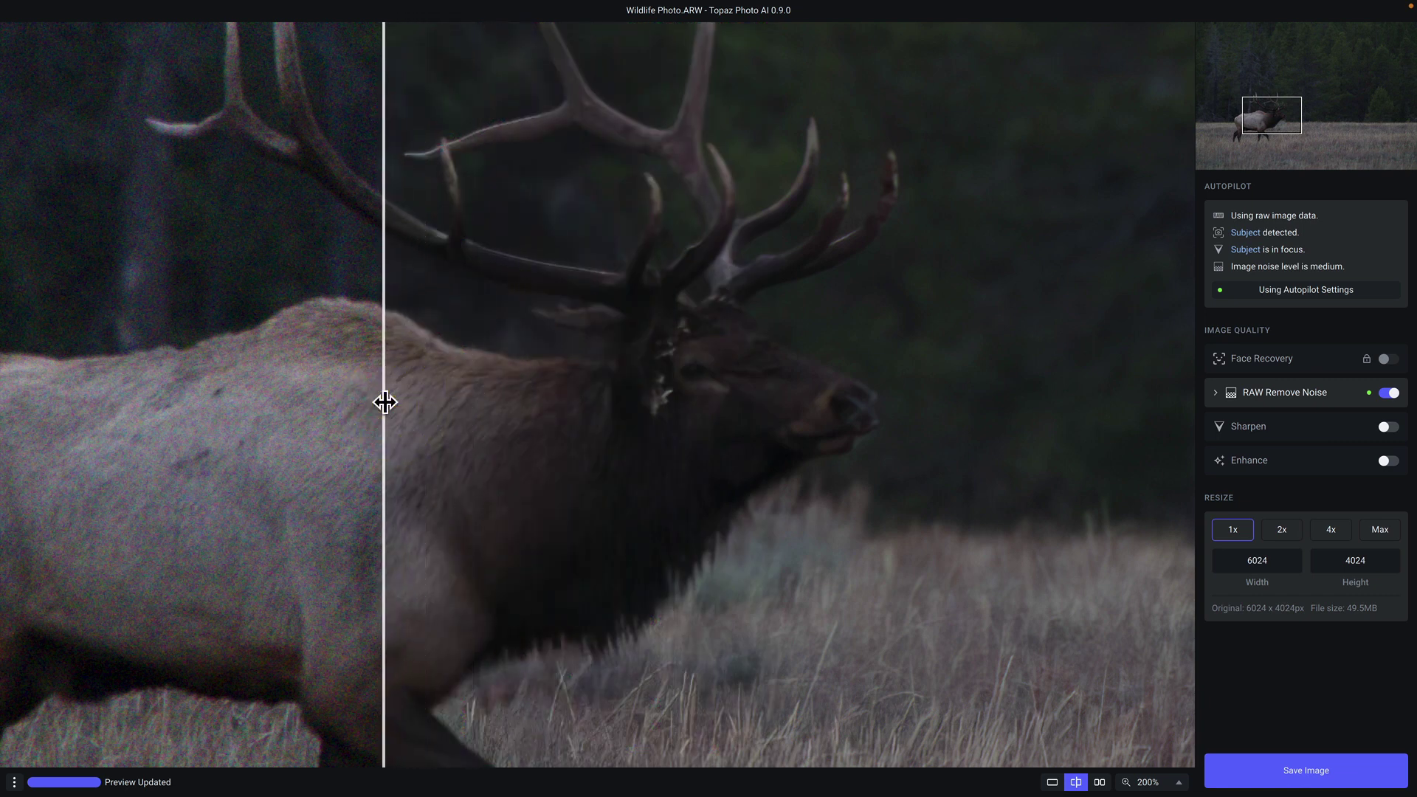
click(1178, 783)
click(1157, 696)
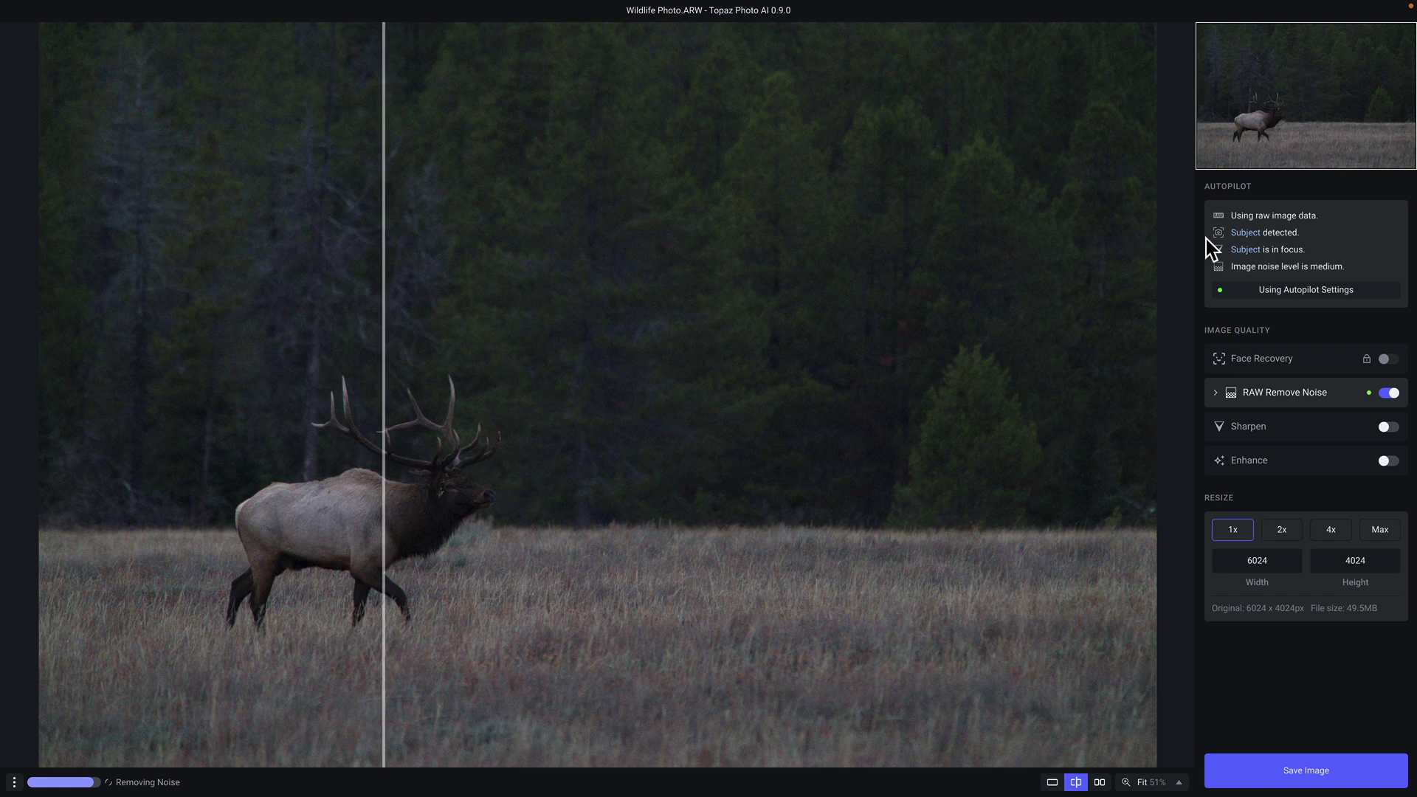
mouse_move(1236, 232)
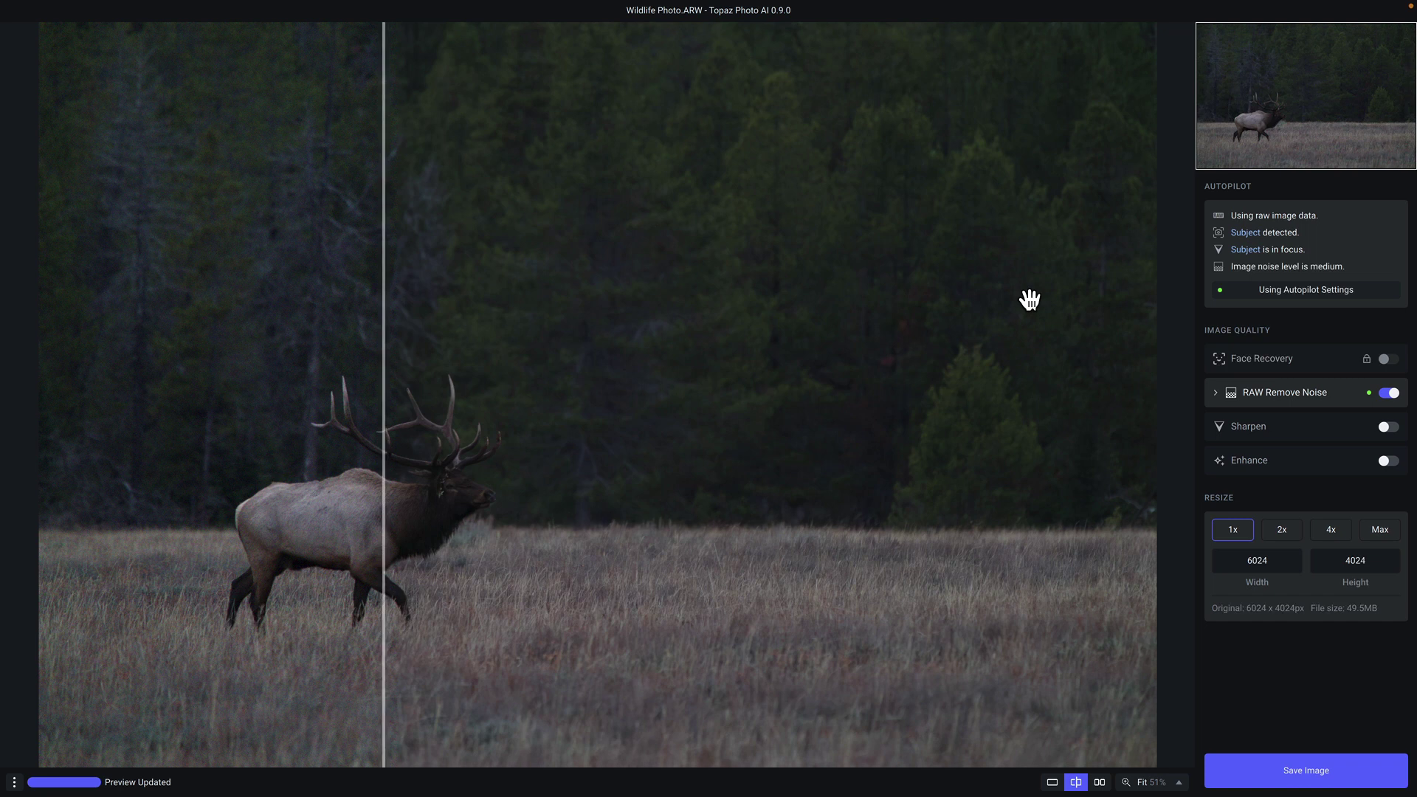
Turn on Lens Blur sharpening for the elk photo with strength 10, limited to the subject only
click(1178, 782)
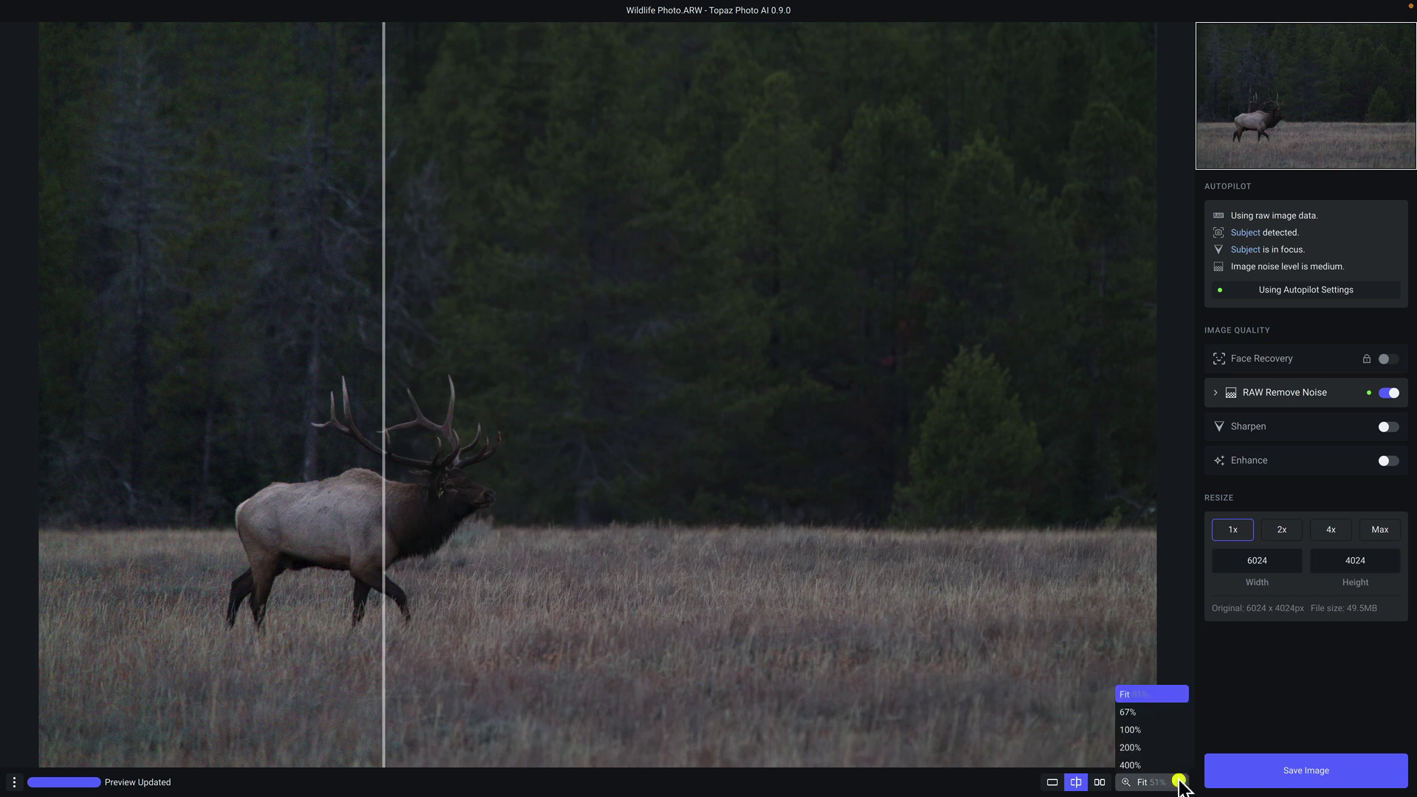
click(1158, 747)
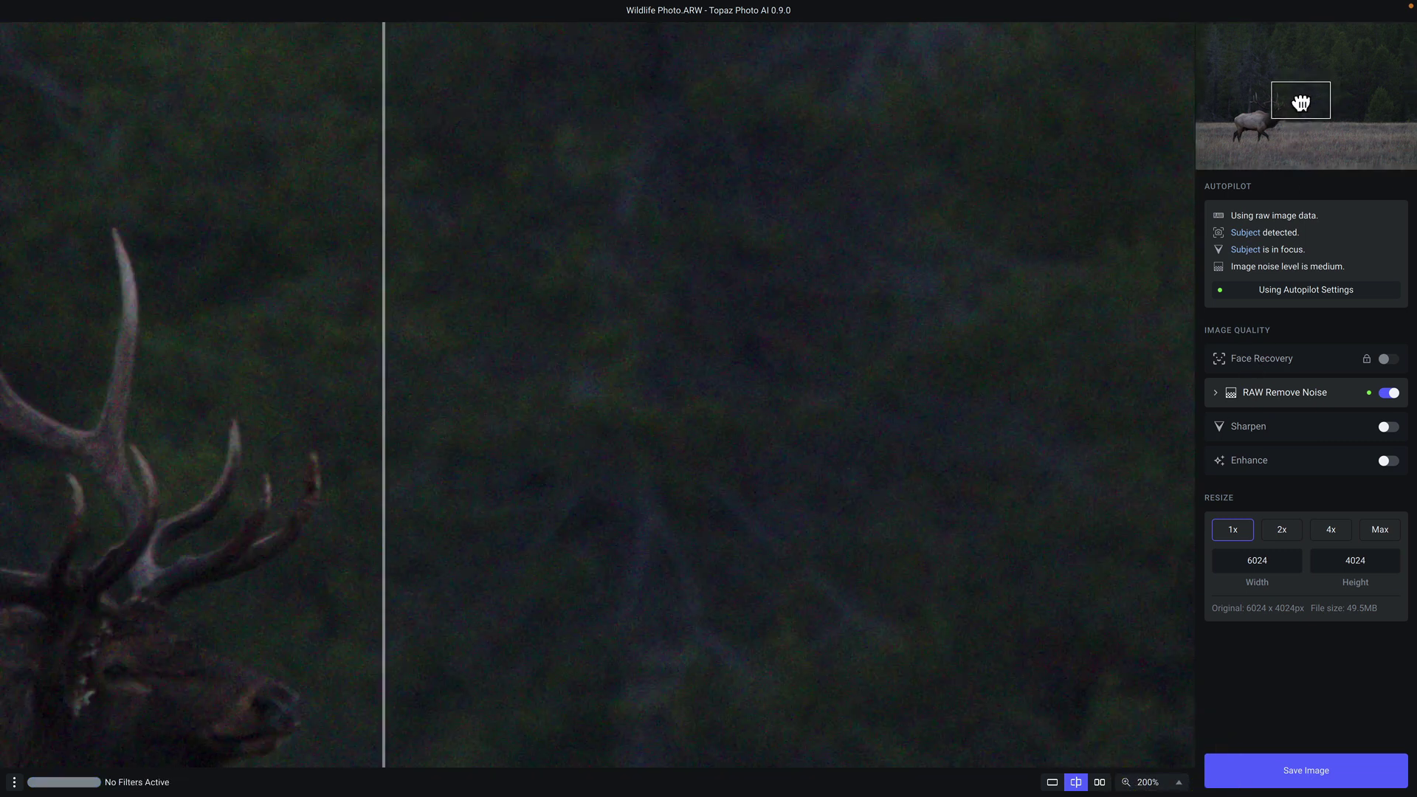
drag(1300, 102, 1270, 114)
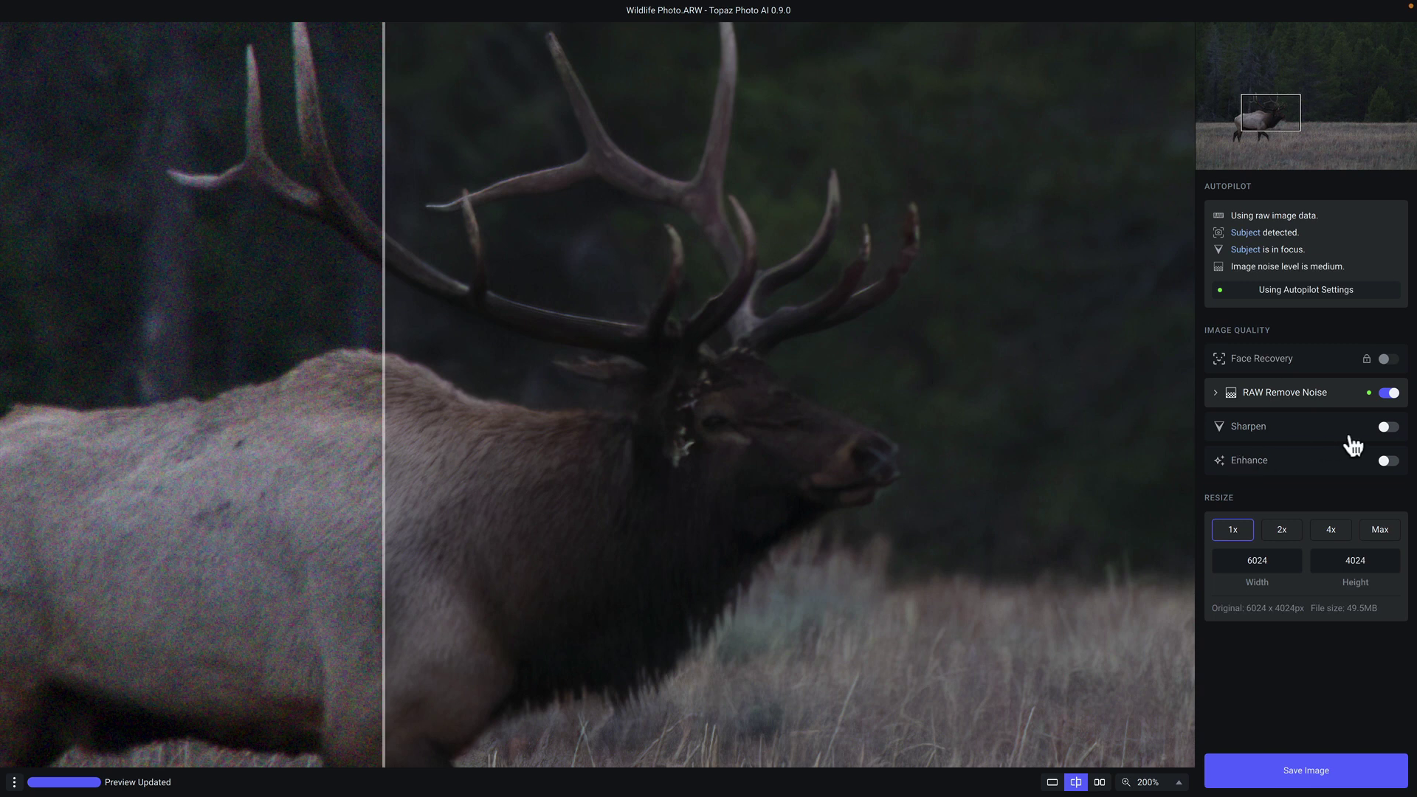
click(1387, 428)
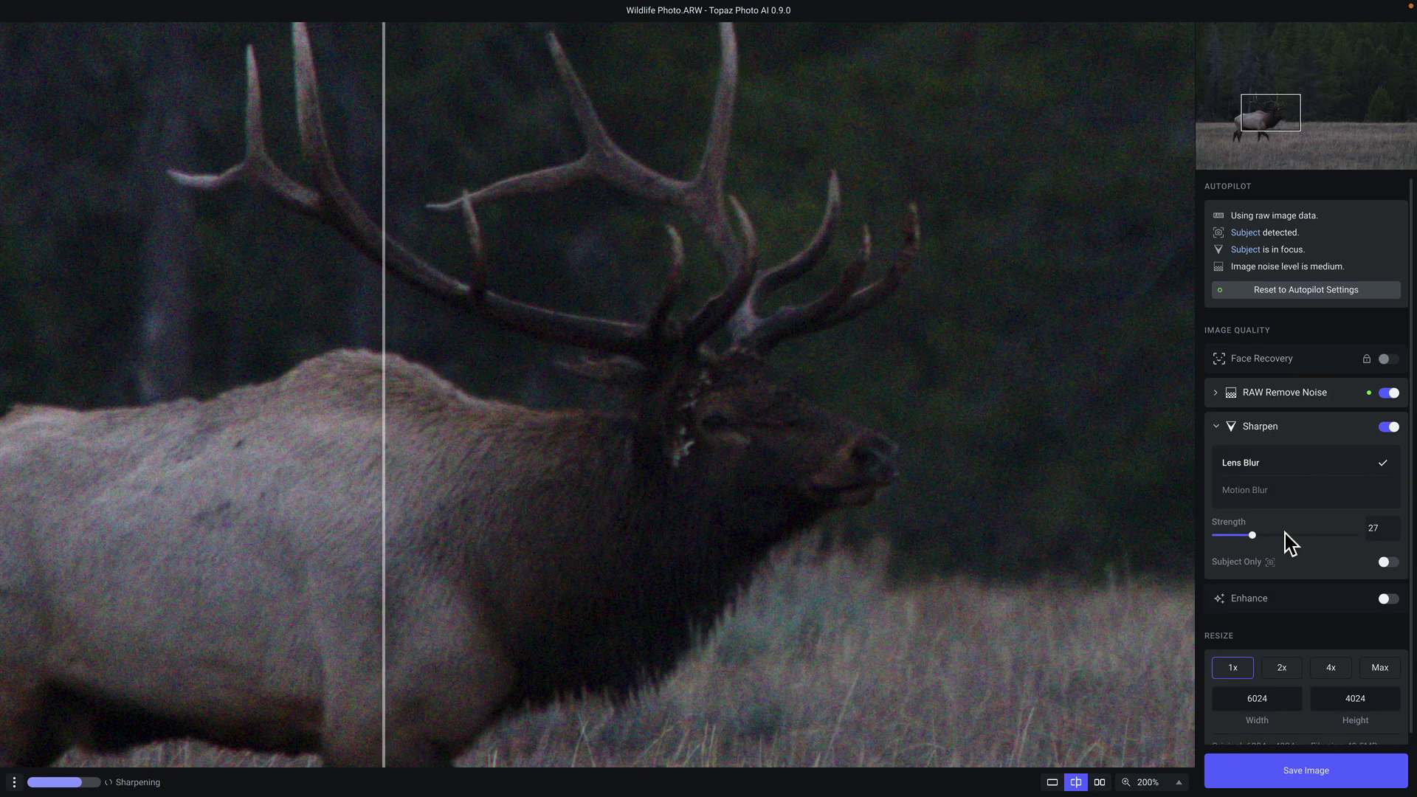
drag(1252, 535, 1228, 536)
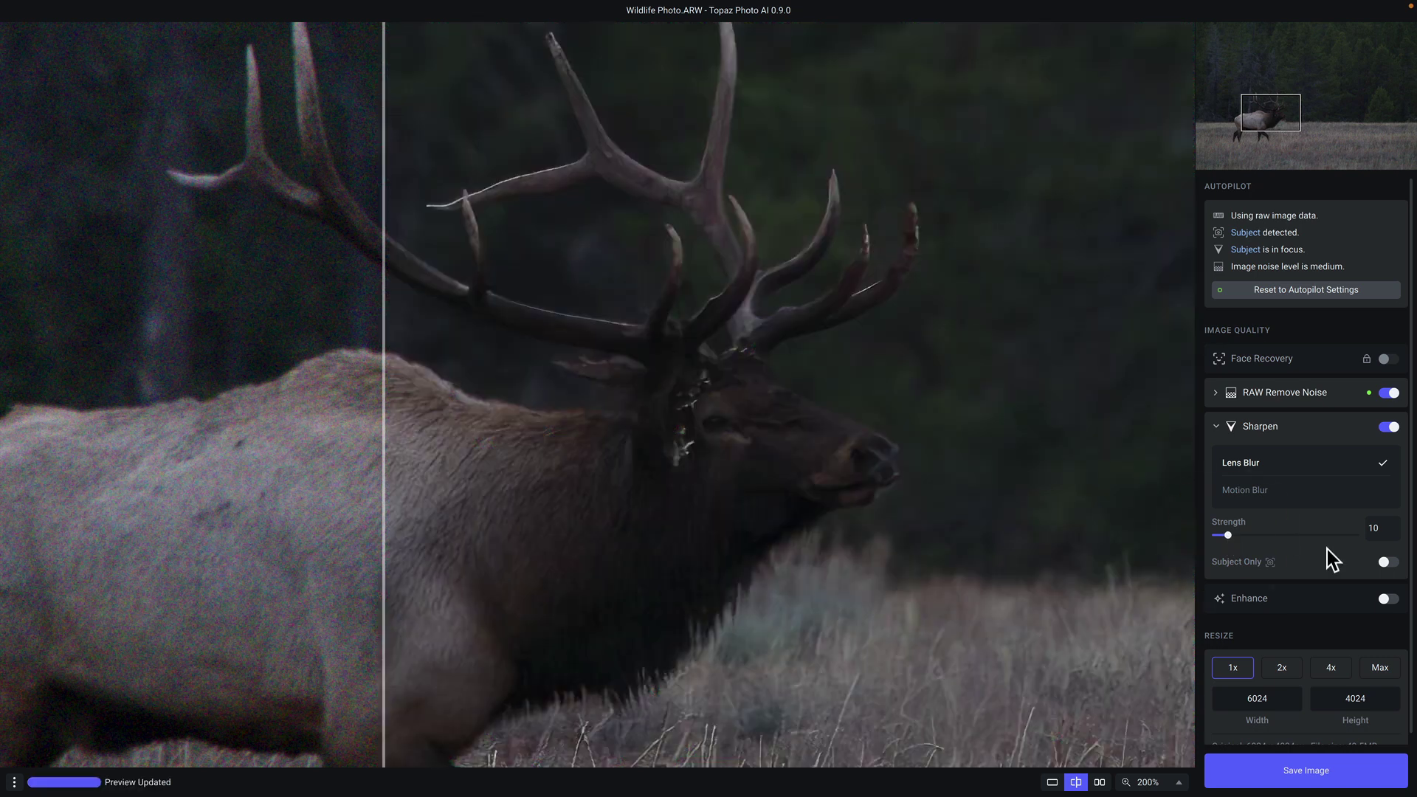
mouse_move(1254, 563)
click(1388, 563)
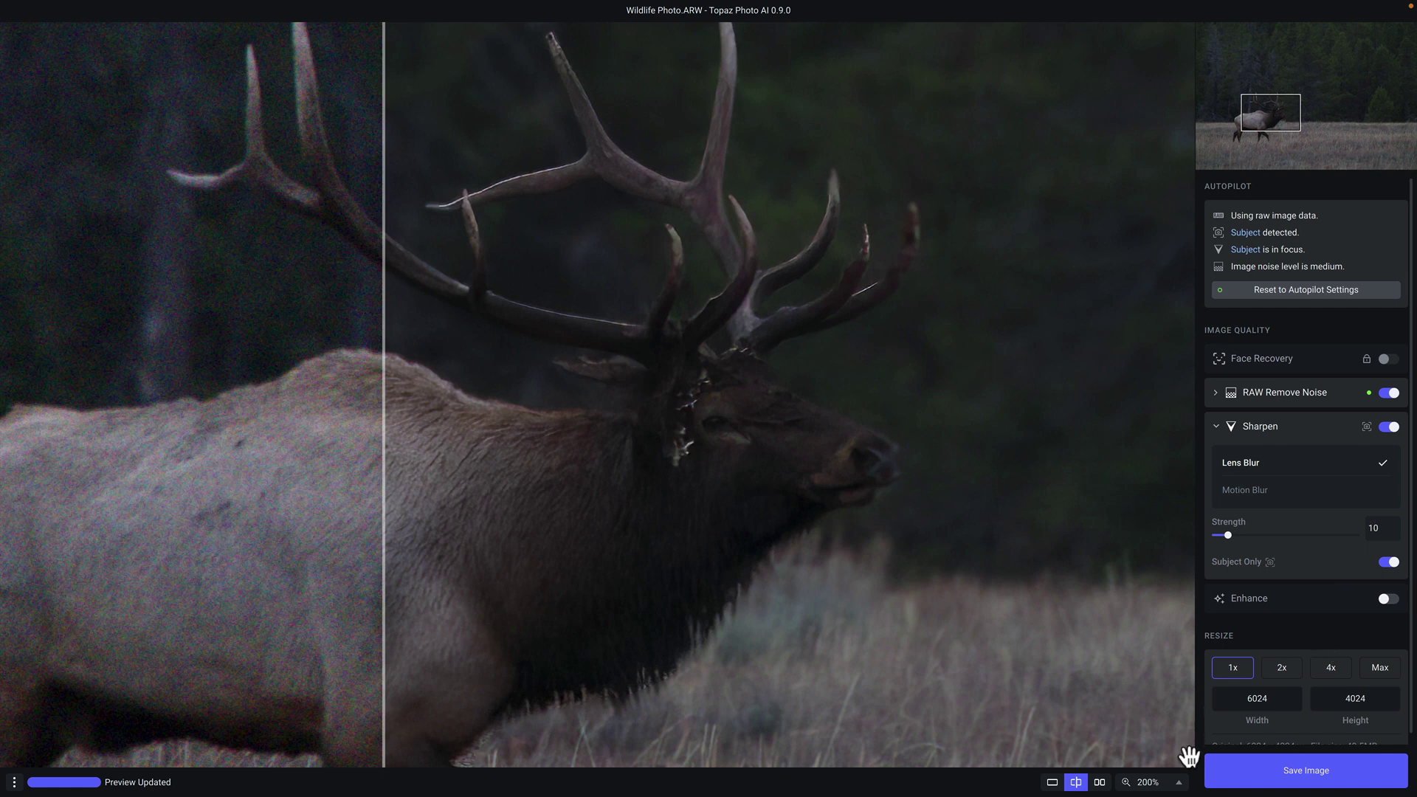
Compare the original with the denoised and sharpened elk in split view at 100% zoom
click(1178, 782)
click(1171, 730)
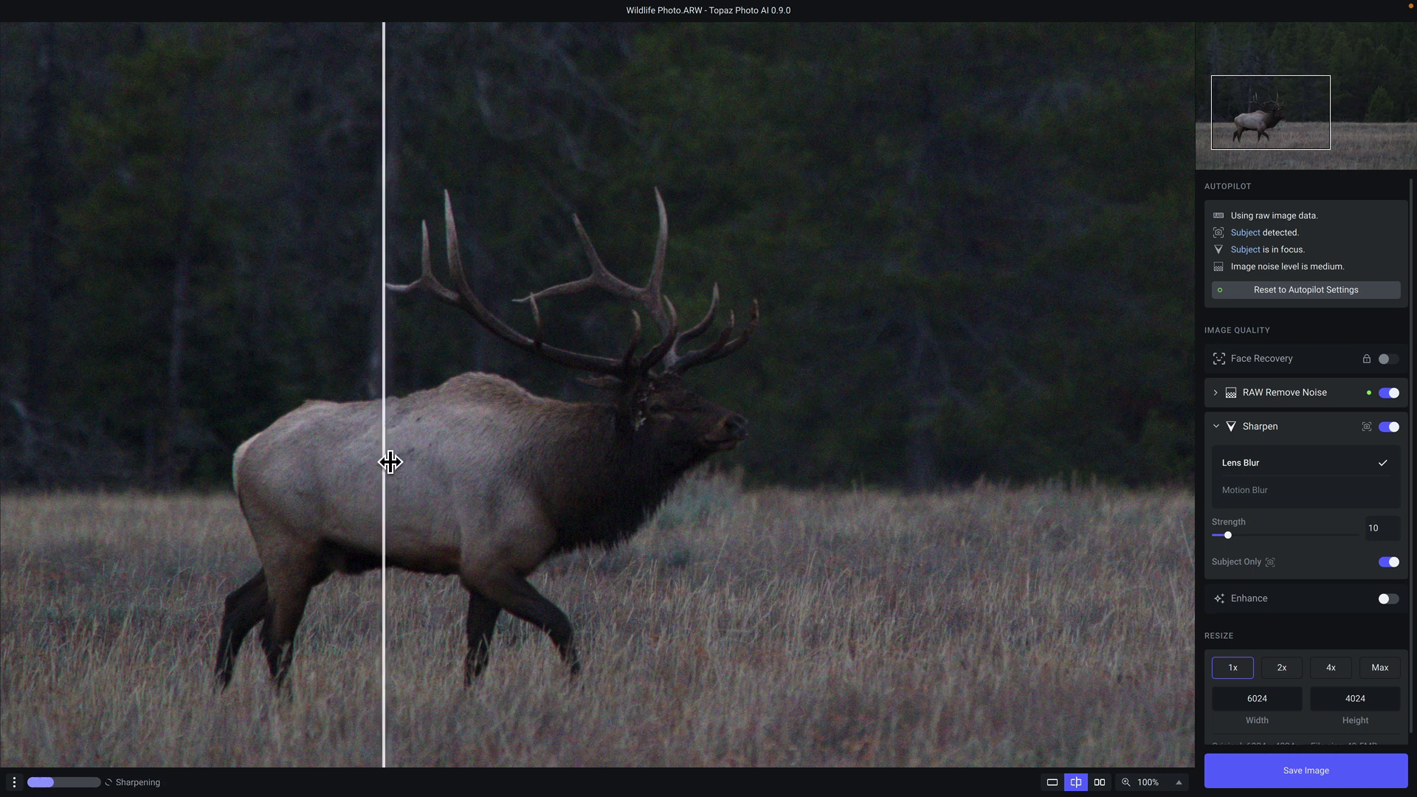
drag(389, 462, 249, 406)
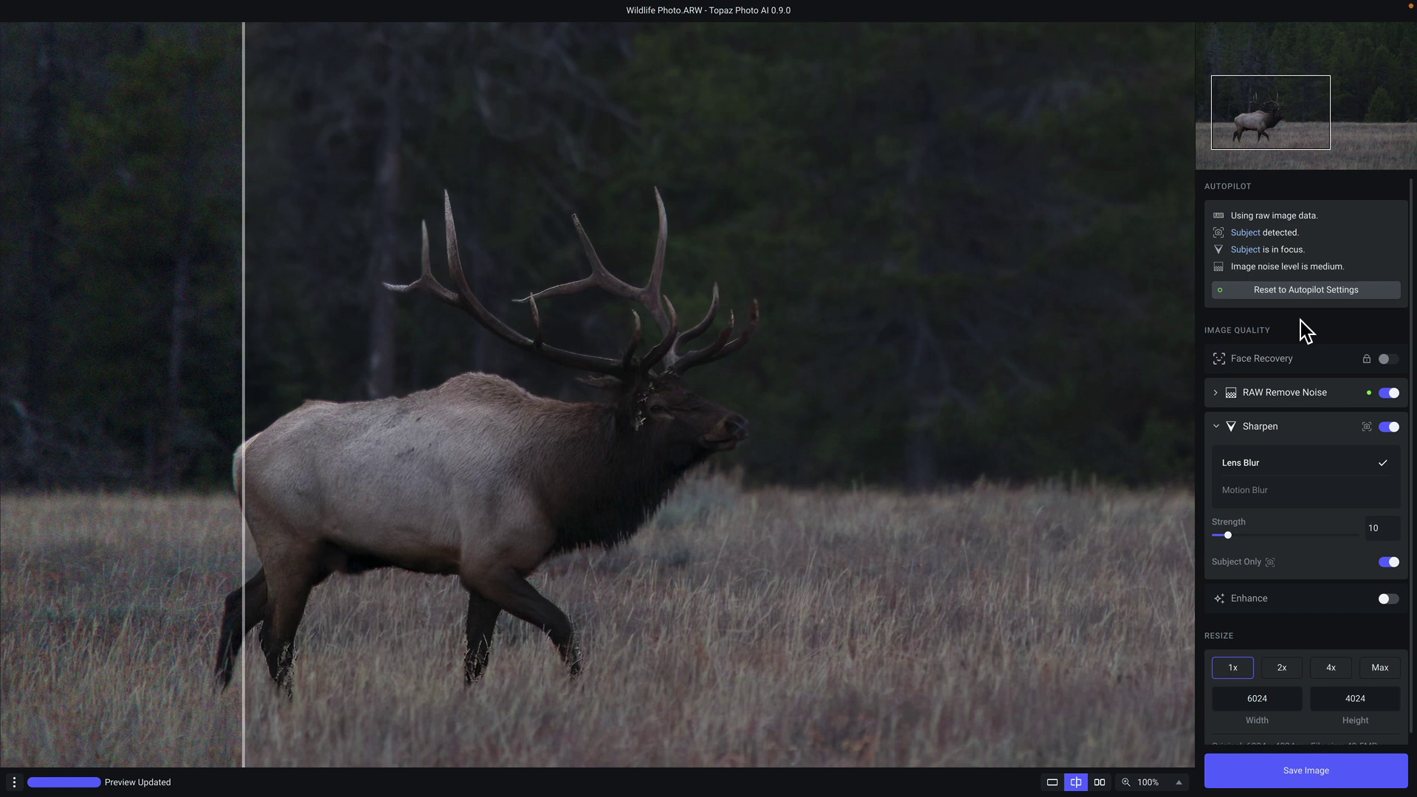
Open the export settings for the enhanced photo
click(1266, 773)
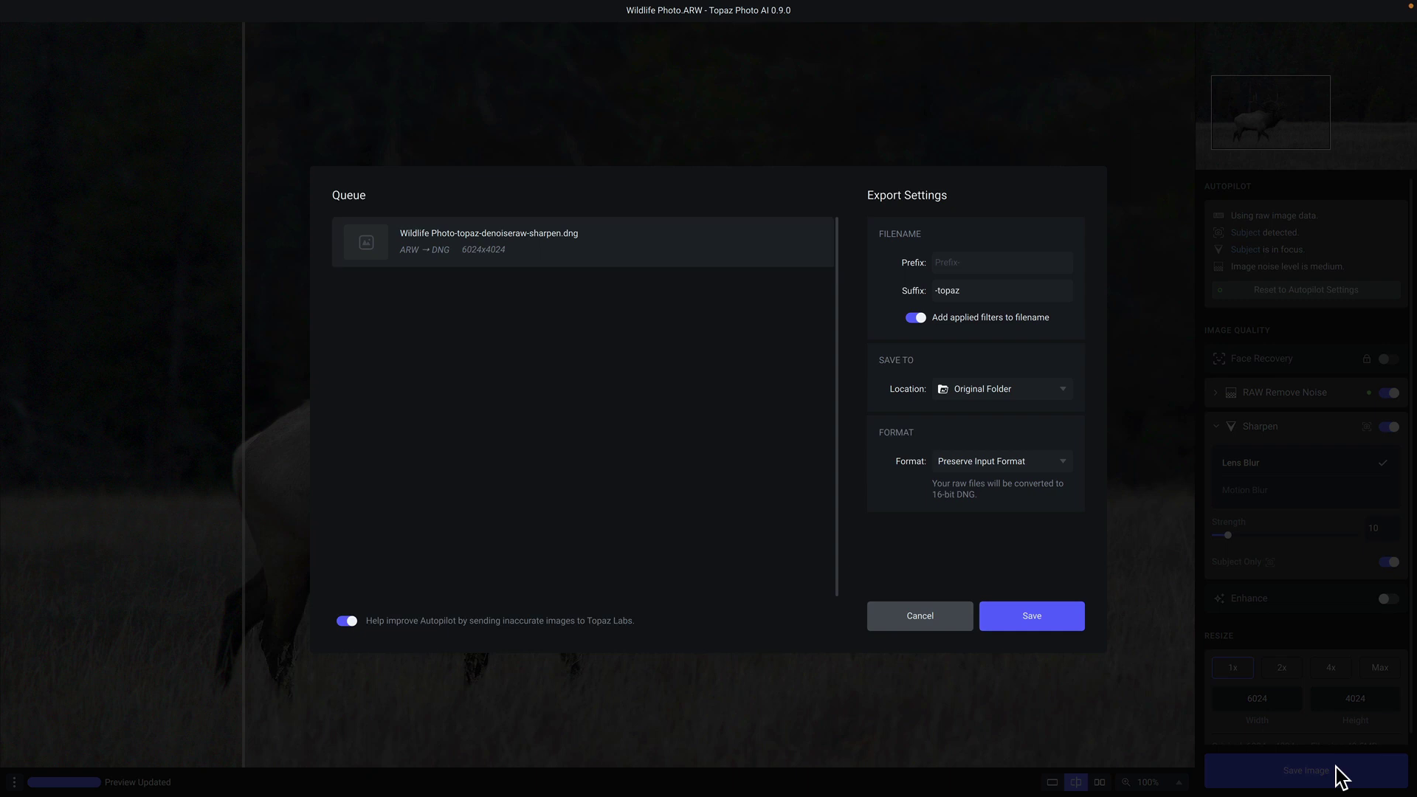
Try the filename prefix My_Photo_ for the exported image and clear it again
click(982, 264)
text(My_Photo_)
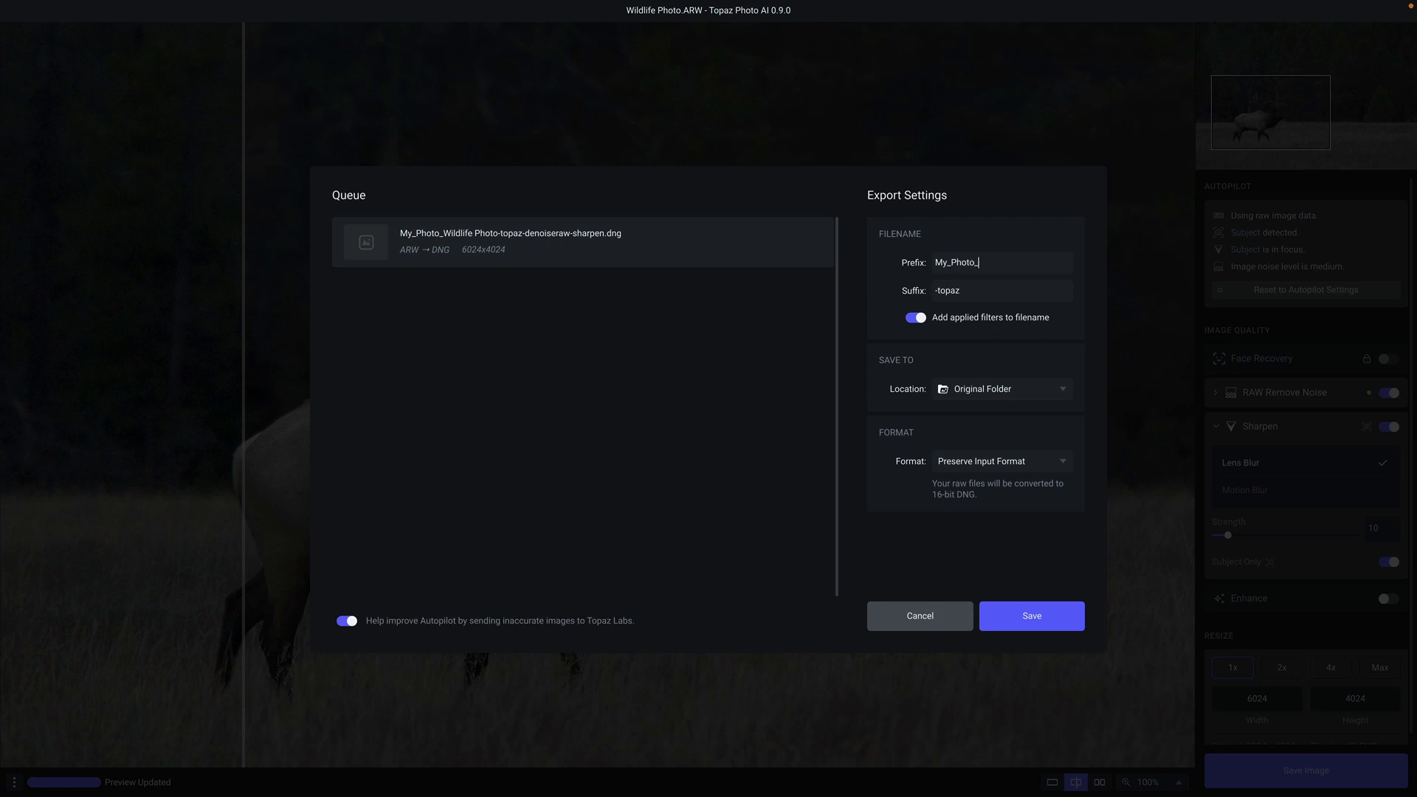
key(ctrl+a)
key(BackSpace)
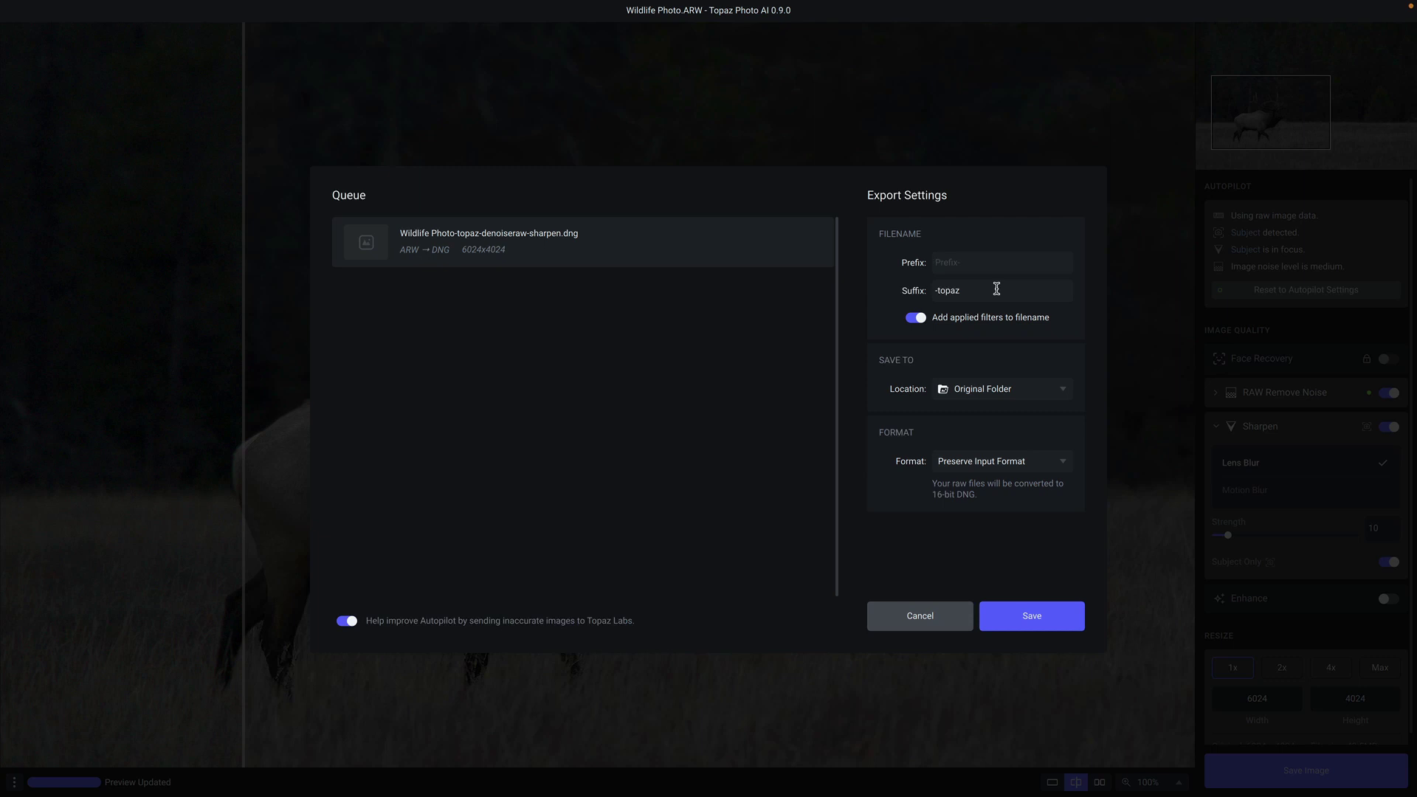
Set the export filename suffix to -PhotoAI and leave the applied filters out of the filename
drag(987, 286, 920, 287)
text(-PhotoAI)
click(918, 318)
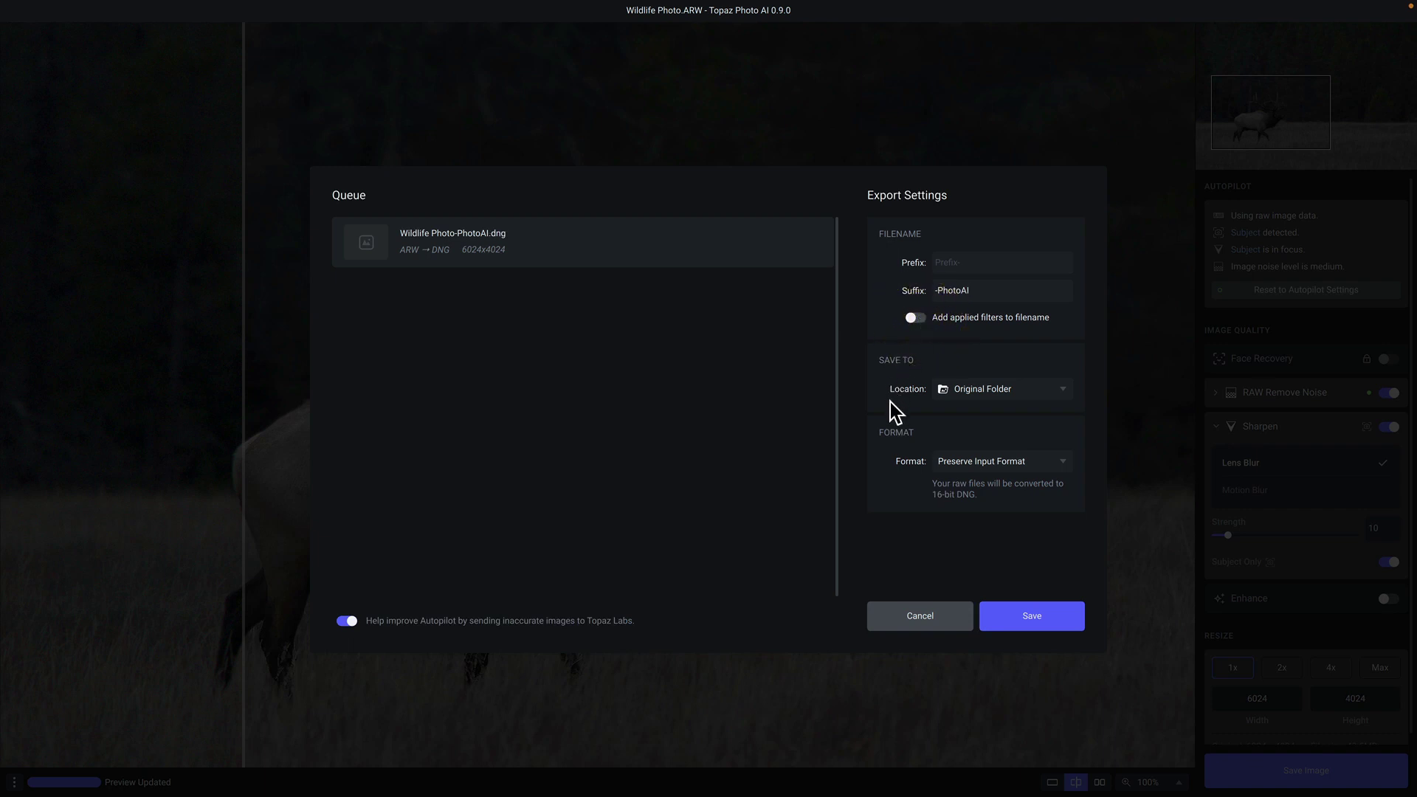
click(1064, 389)
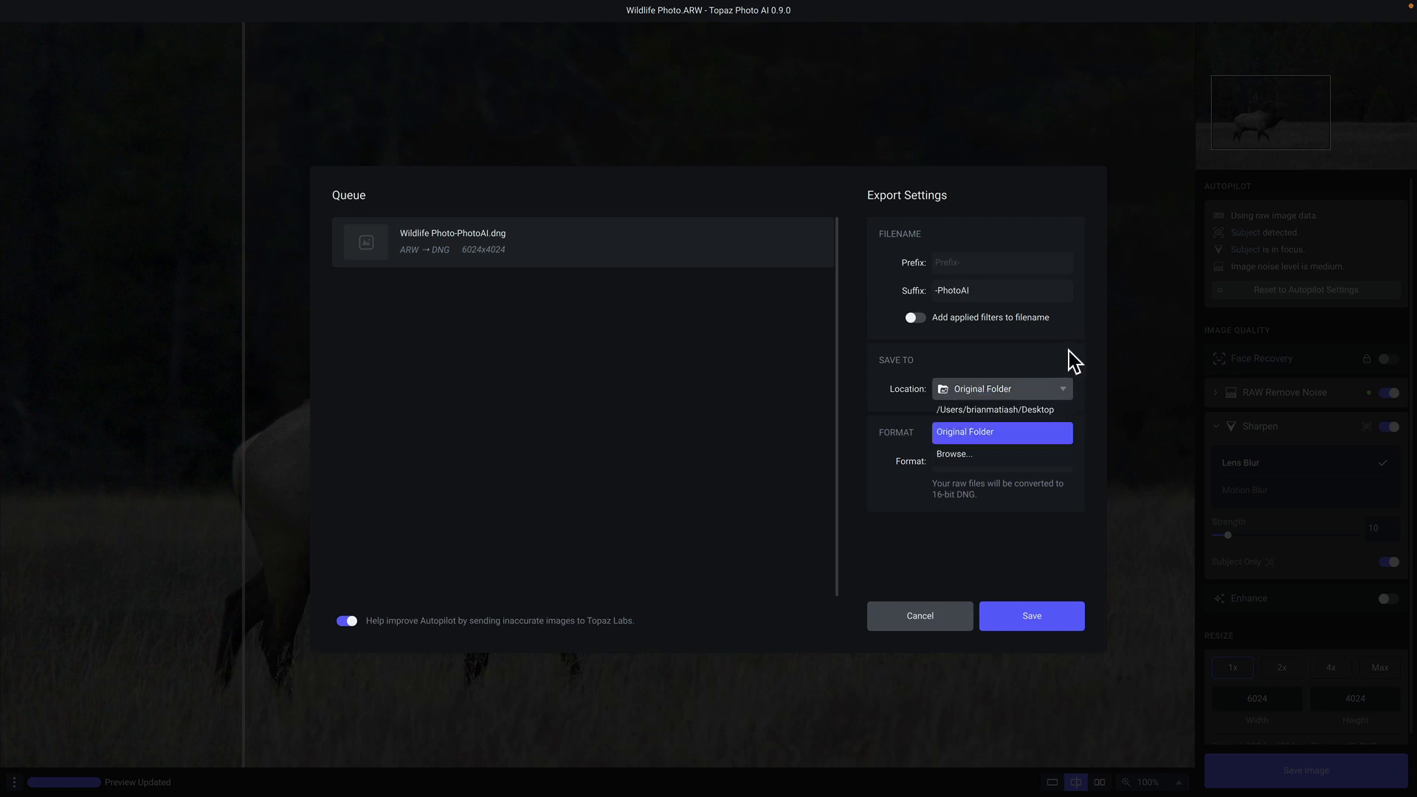
click(1069, 354)
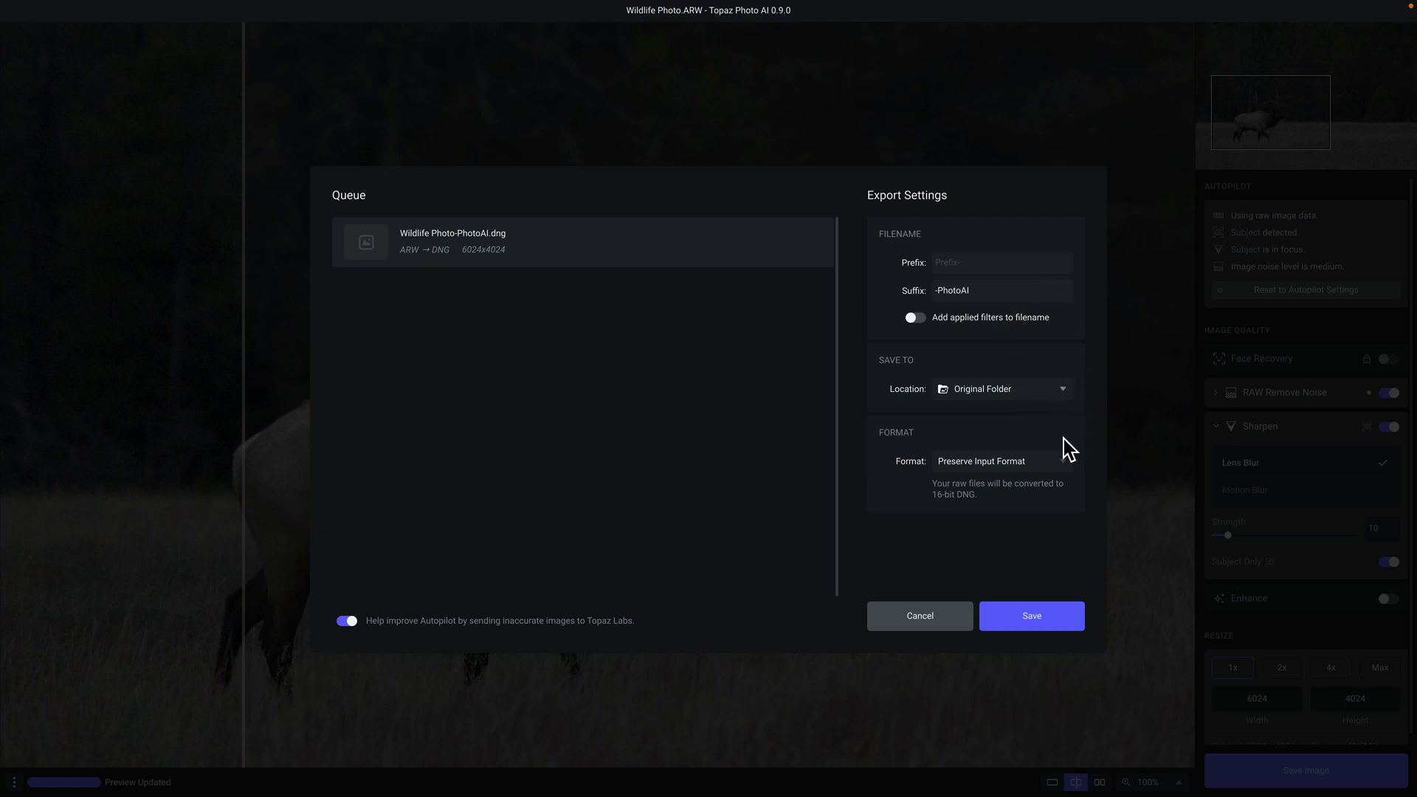
click(1066, 461)
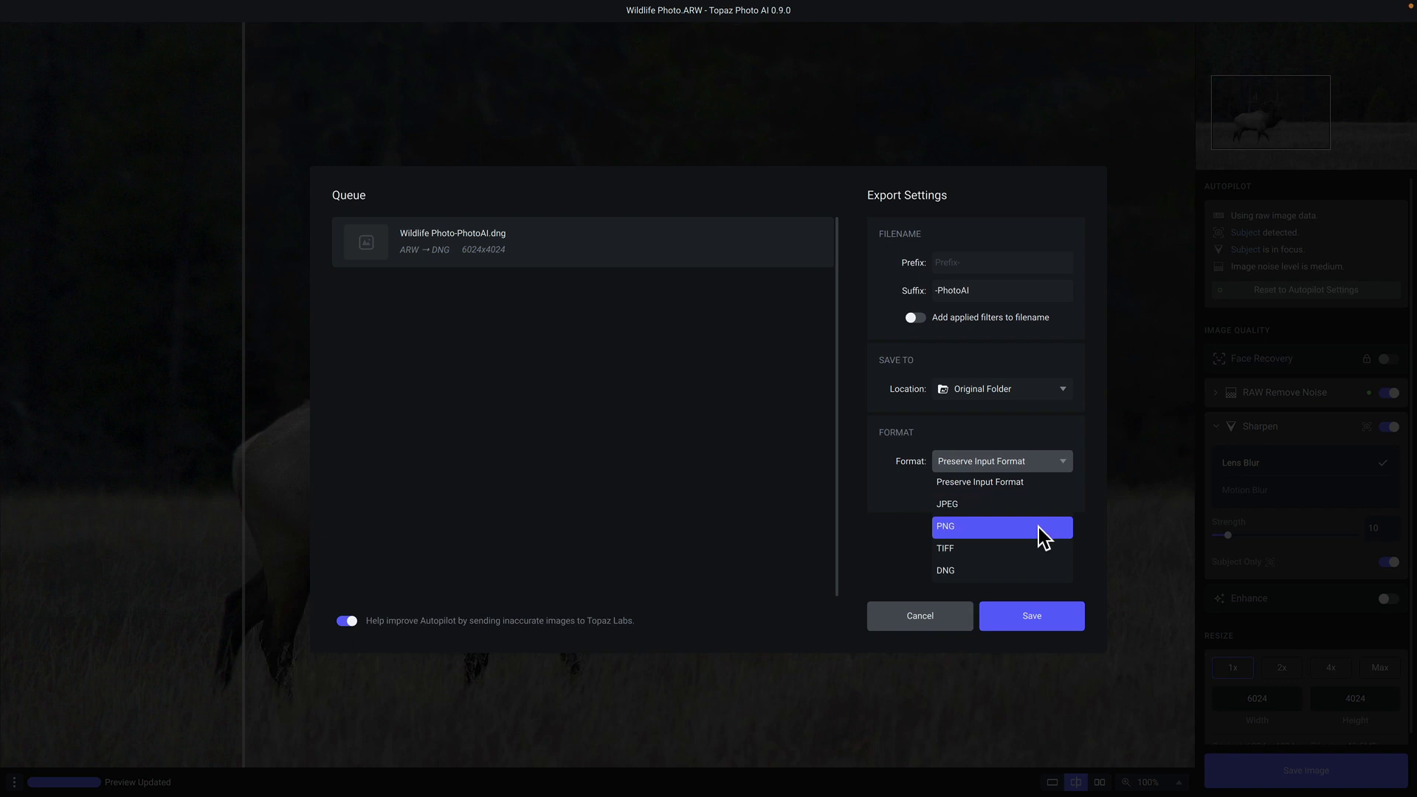
click(1084, 435)
click(1083, 436)
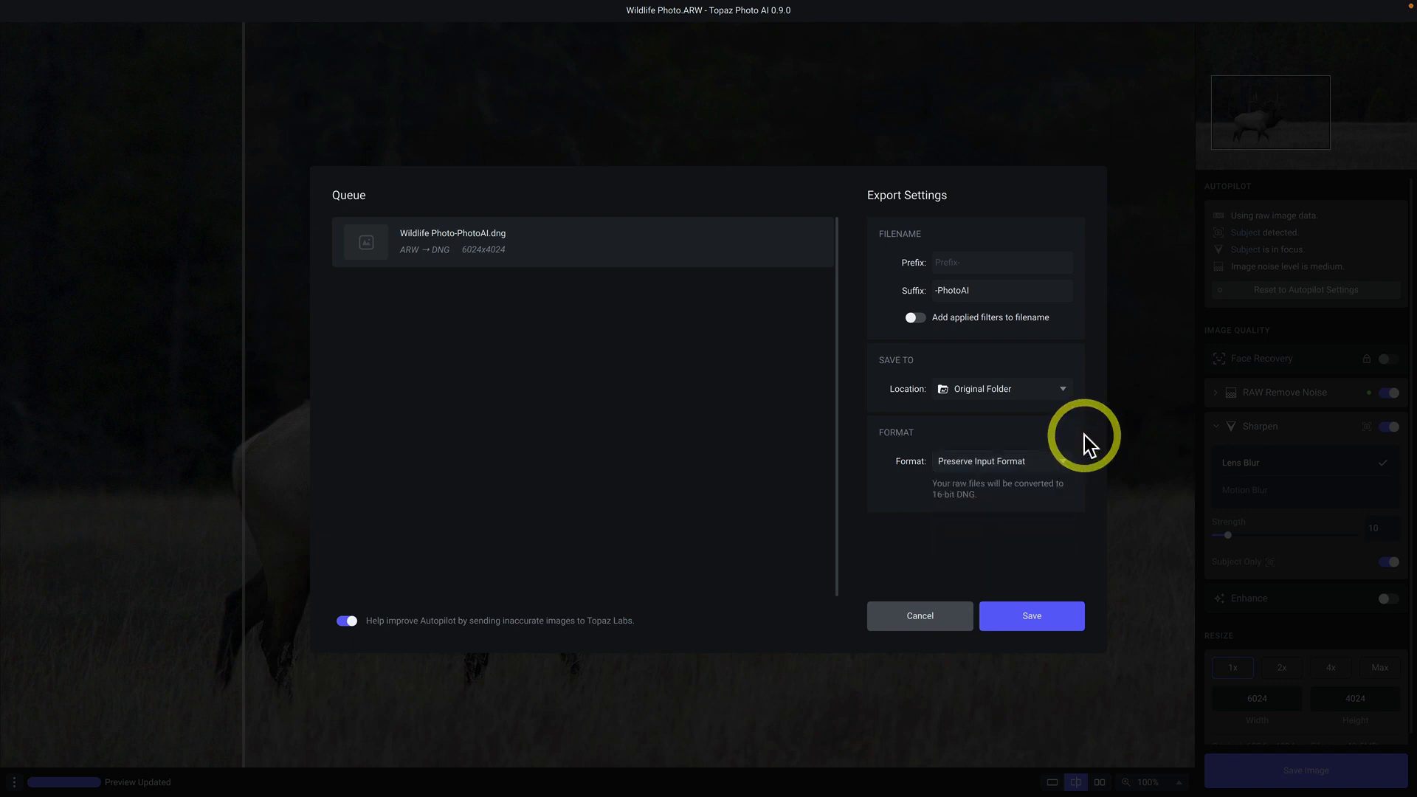
Save the photo to its original folder in the preserved input format and select the exported DNG on the desktop
click(1052, 614)
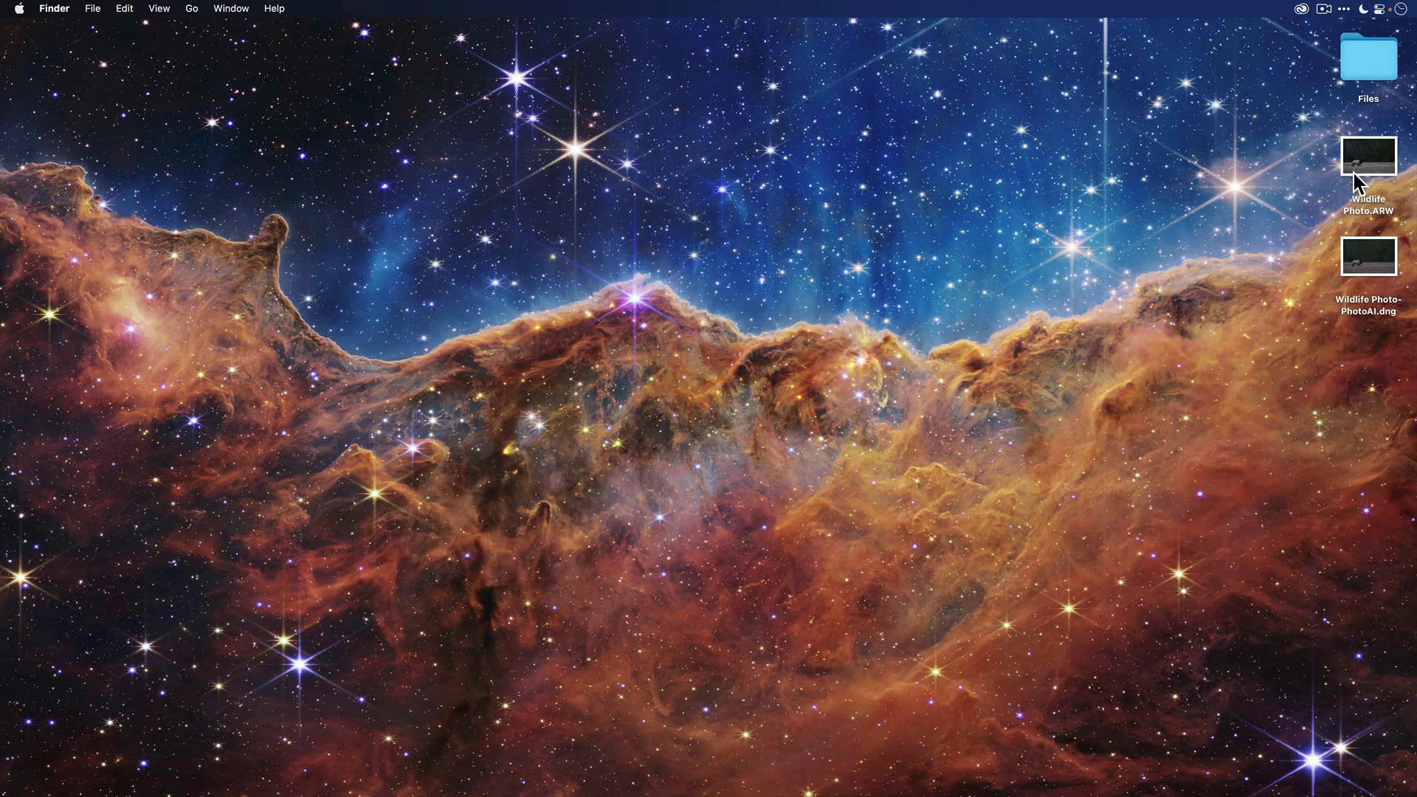
click(1353, 170)
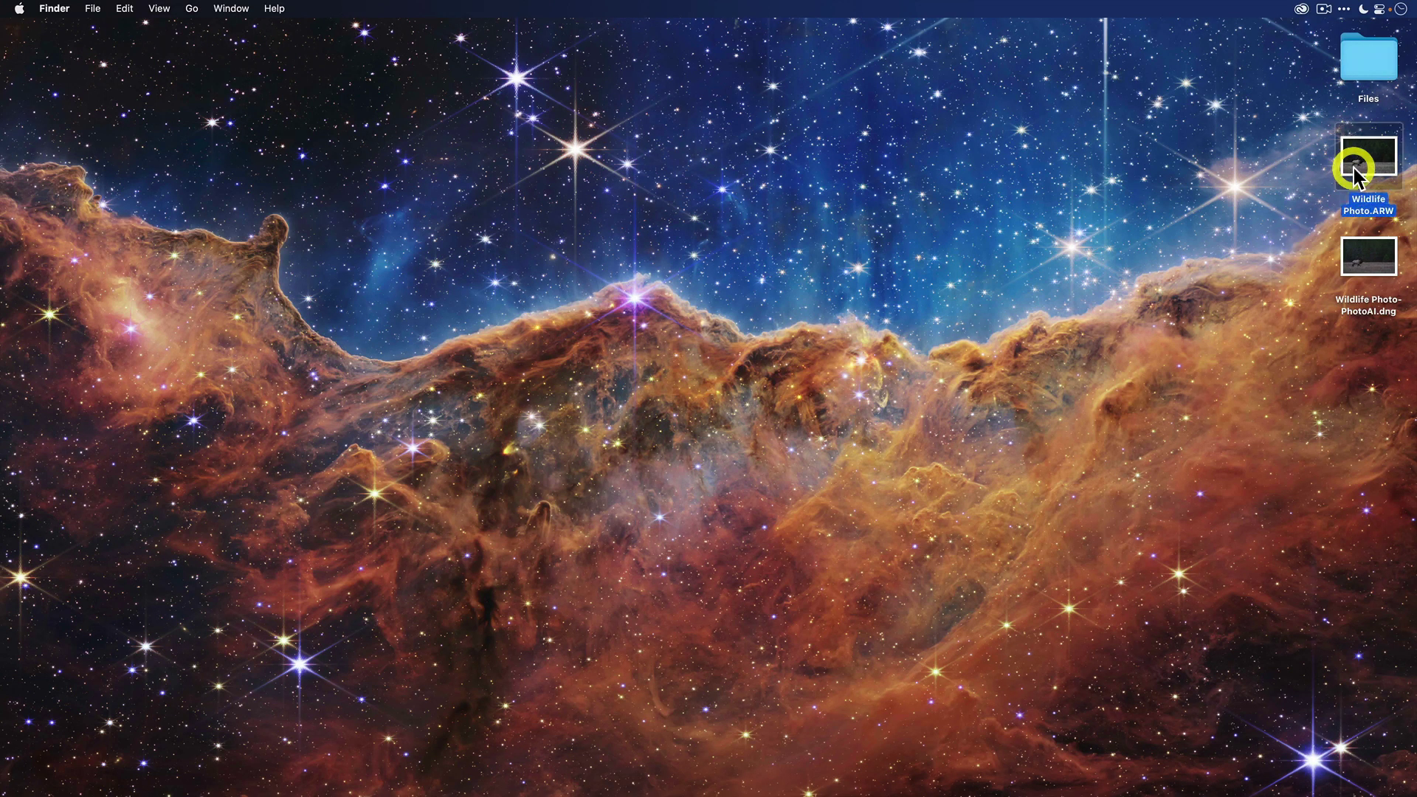
click(1349, 259)
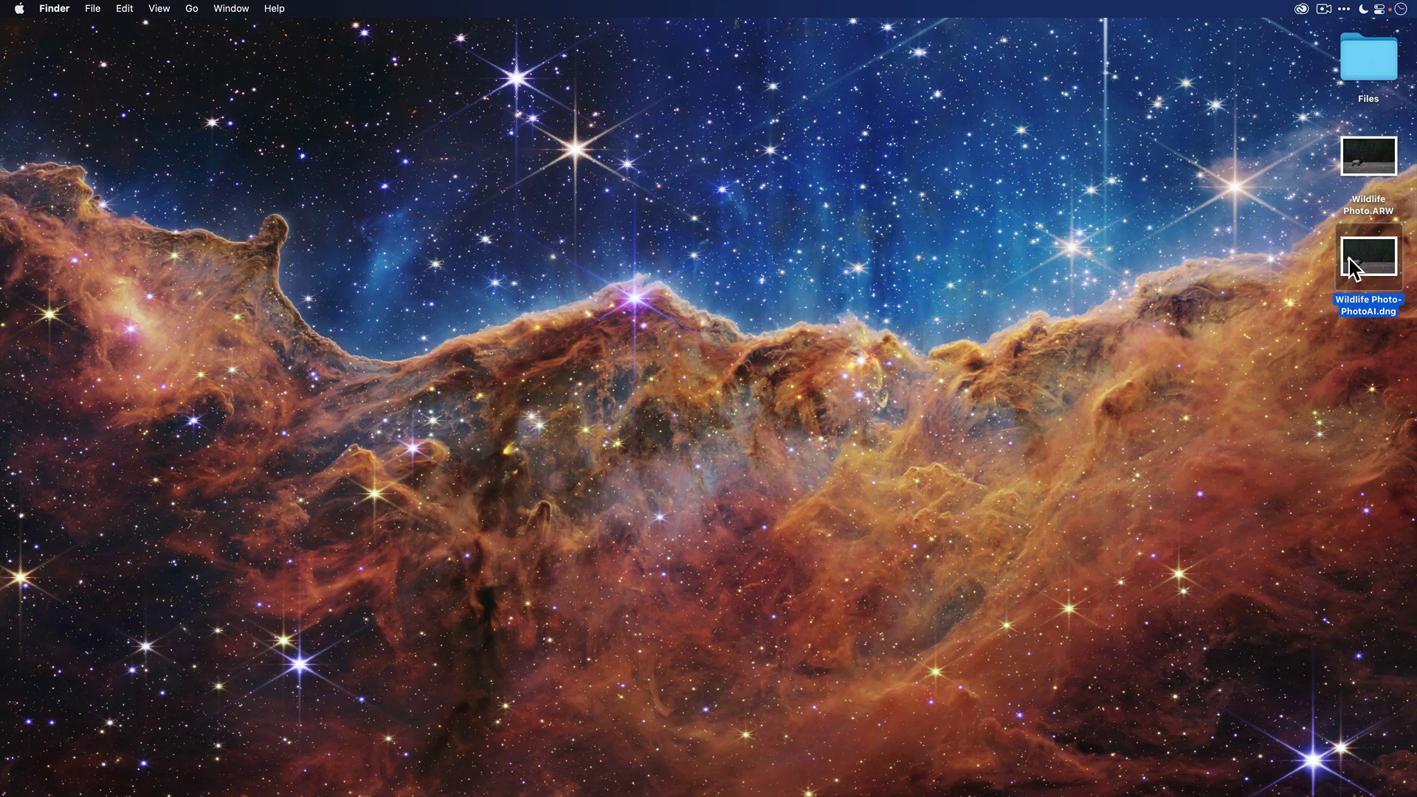